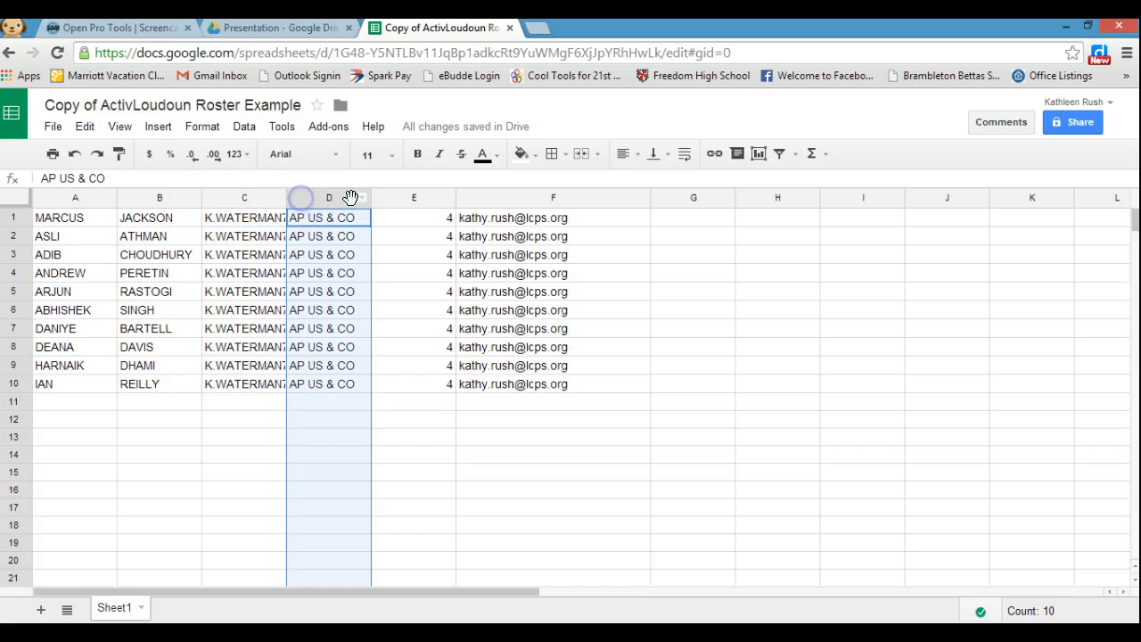
{"action": "left_click", "coordinate": [396, 197]}
{"action": "left_click", "coordinate": [478, 198]}
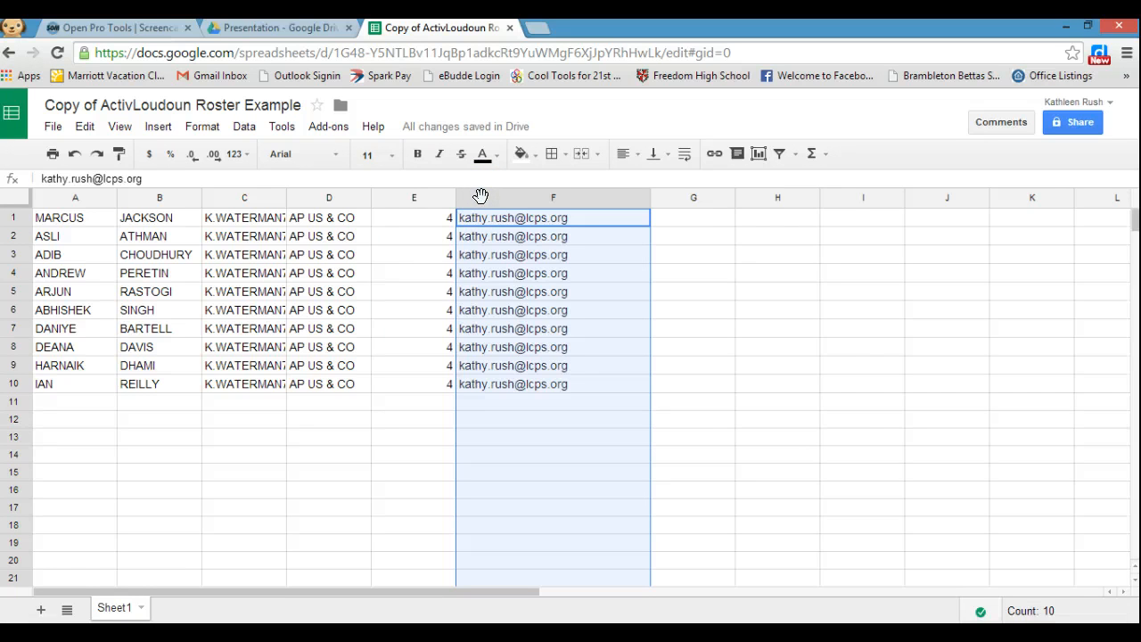
Step: Search the spreadsheet add-on store for "gclassfolders"
{"action": "left_click", "coordinate": [328, 126]}
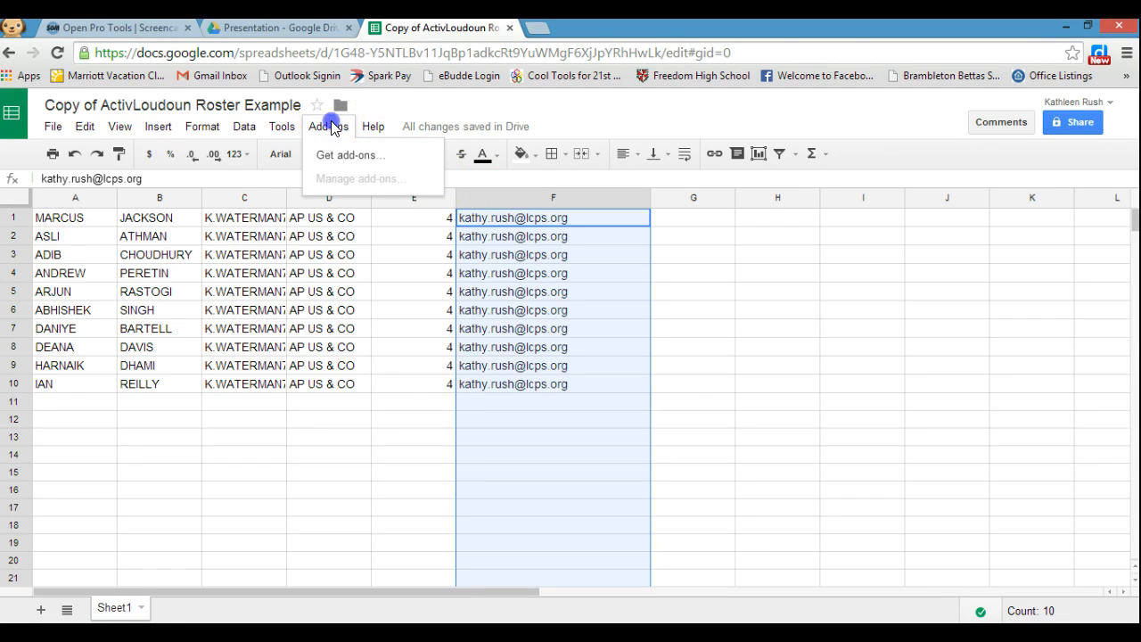
{"action": "left_click", "coordinate": [332, 154]}
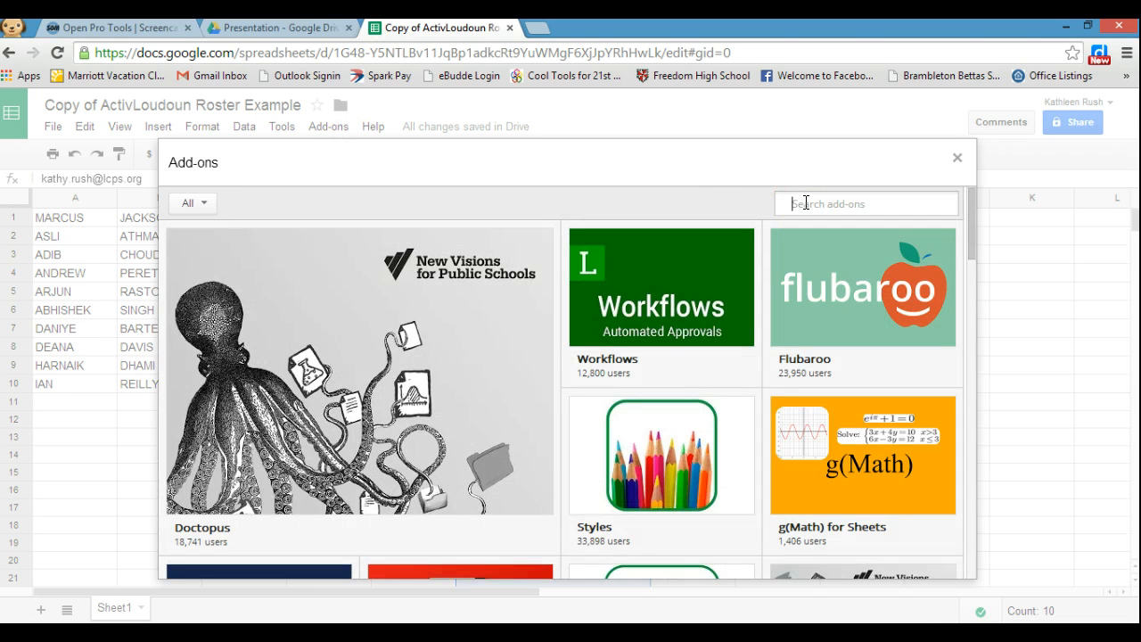
{"action": "left_click", "coordinate": [806, 203]}
{"action": "type", "text": "gclassfolders"}
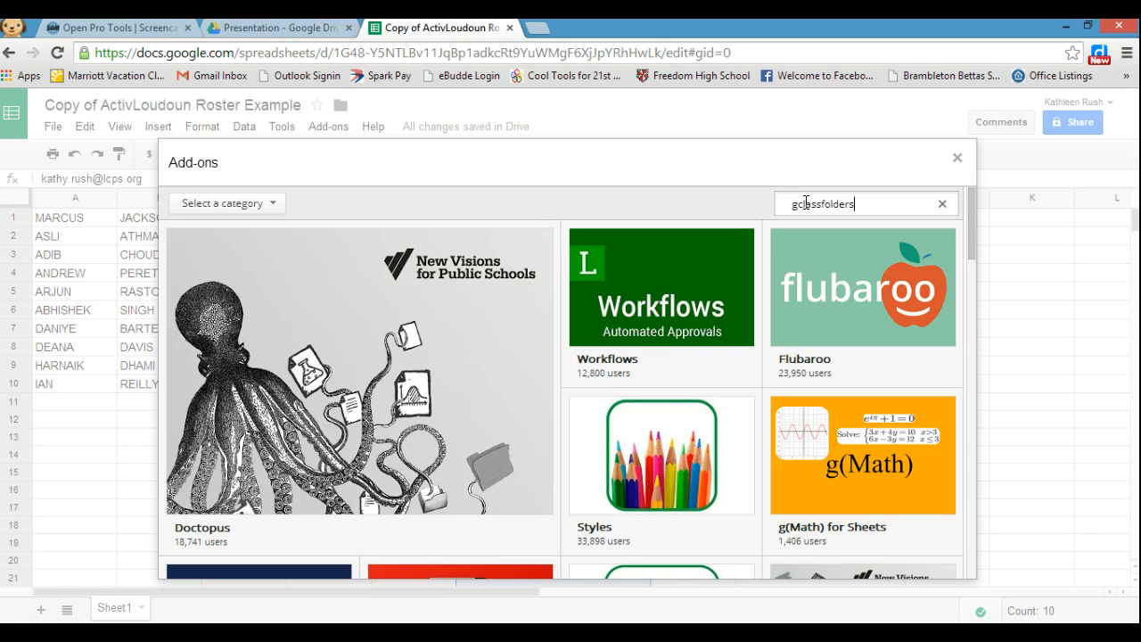
{"action": "key", "text": "Return"}
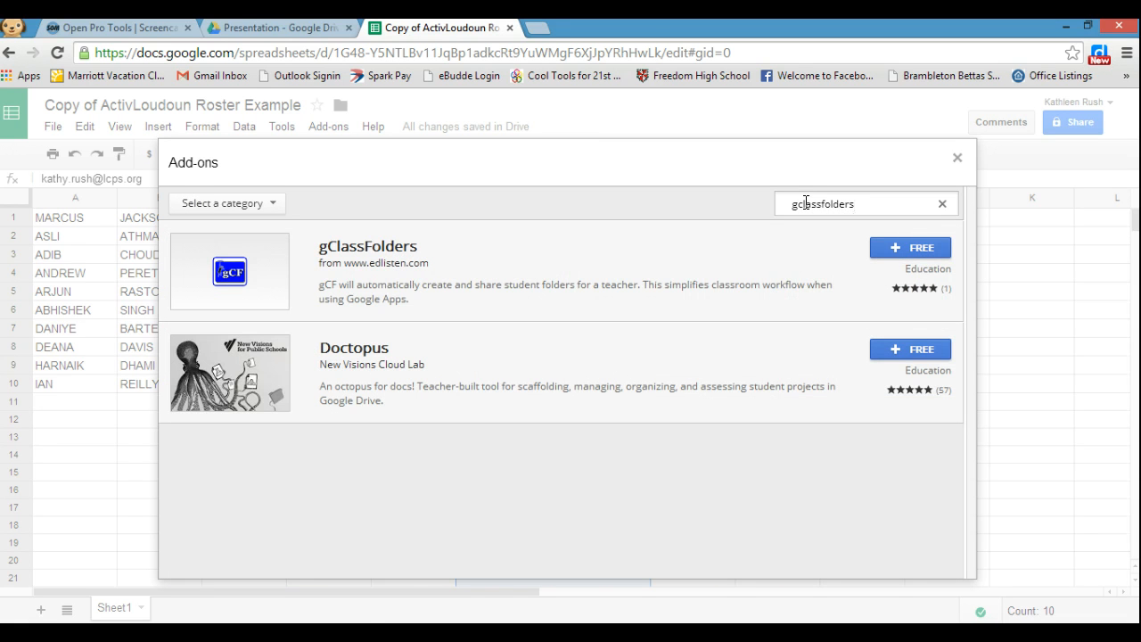
Step: Install the free gClassFolders add-on, accept its requested permissions and dismiss its start-up tip
{"action": "left_click", "coordinate": [892, 251]}
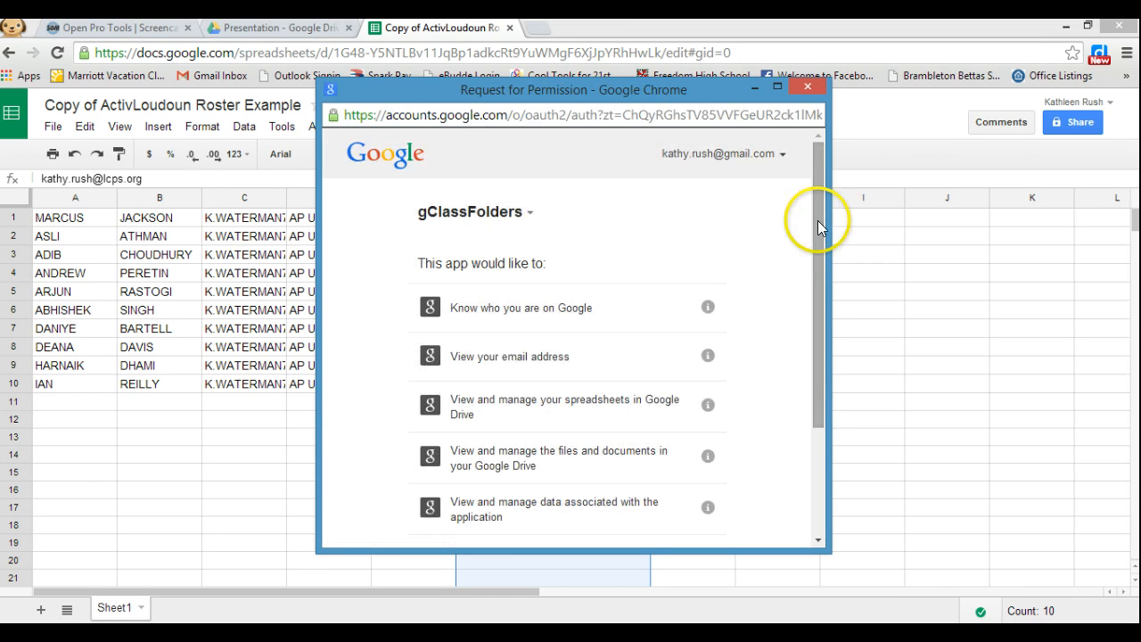
{"action": "left_click_drag", "start_coordinate": [818, 220], "coordinate": [818, 373]}
{"action": "left_click", "coordinate": [687, 511]}
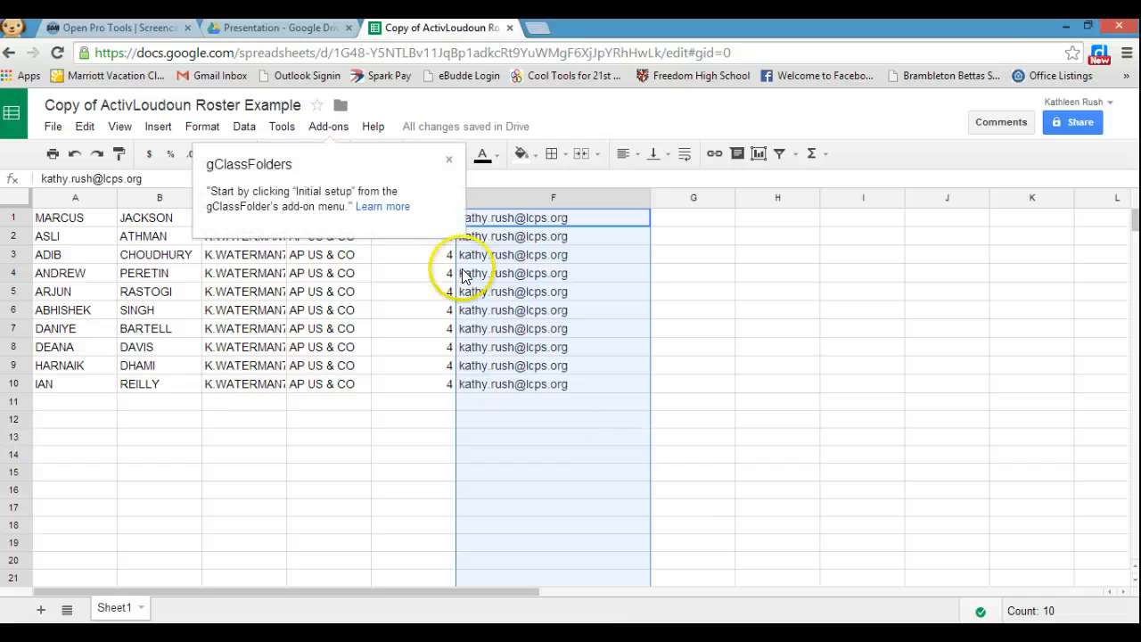
{"action": "left_click", "coordinate": [449, 166]}
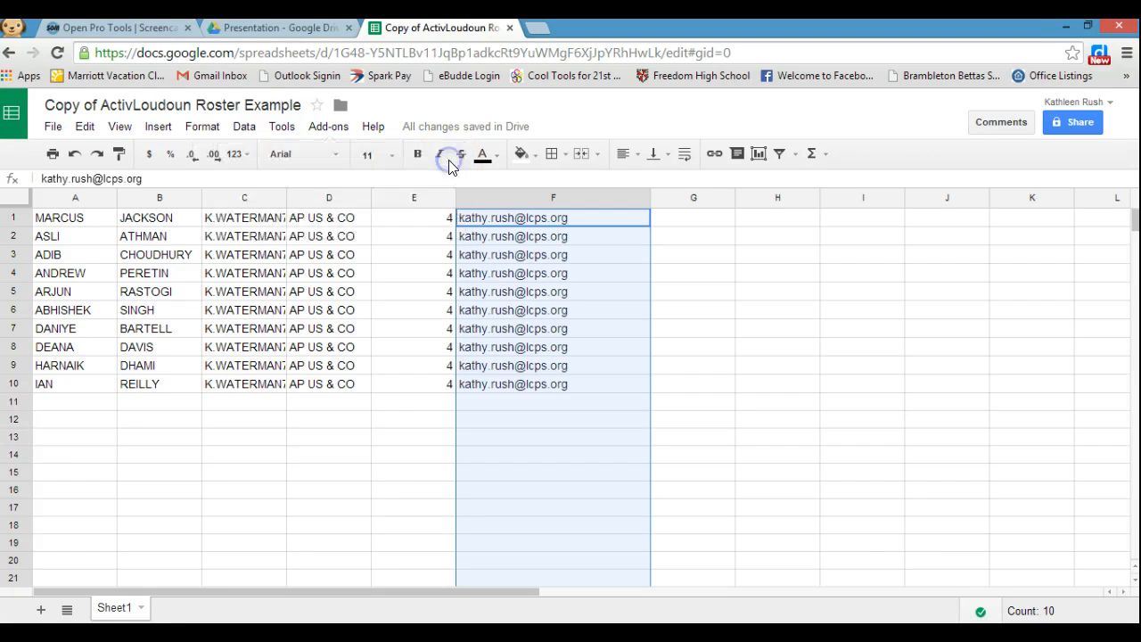
Step: Run the gClassFolders initial setup on the roster spreadsheet
{"action": "left_click", "coordinate": [347, 132]}
{"action": "left_click", "coordinate": [347, 157]}
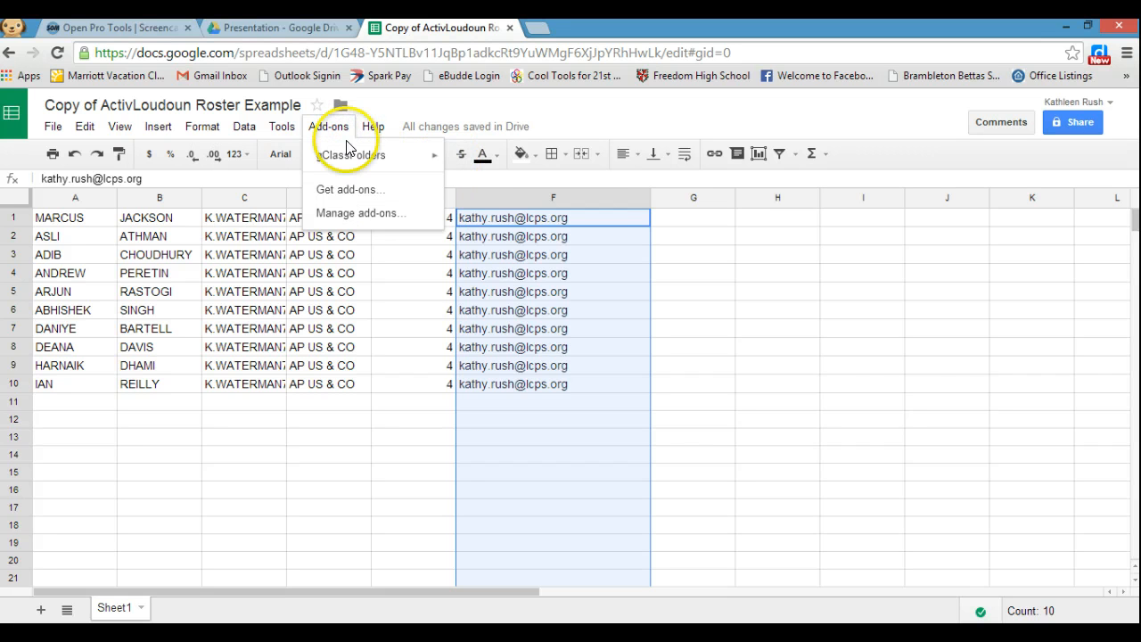
{"action": "left_click", "coordinate": [443, 163]}
{"action": "left_click", "coordinate": [455, 160]}
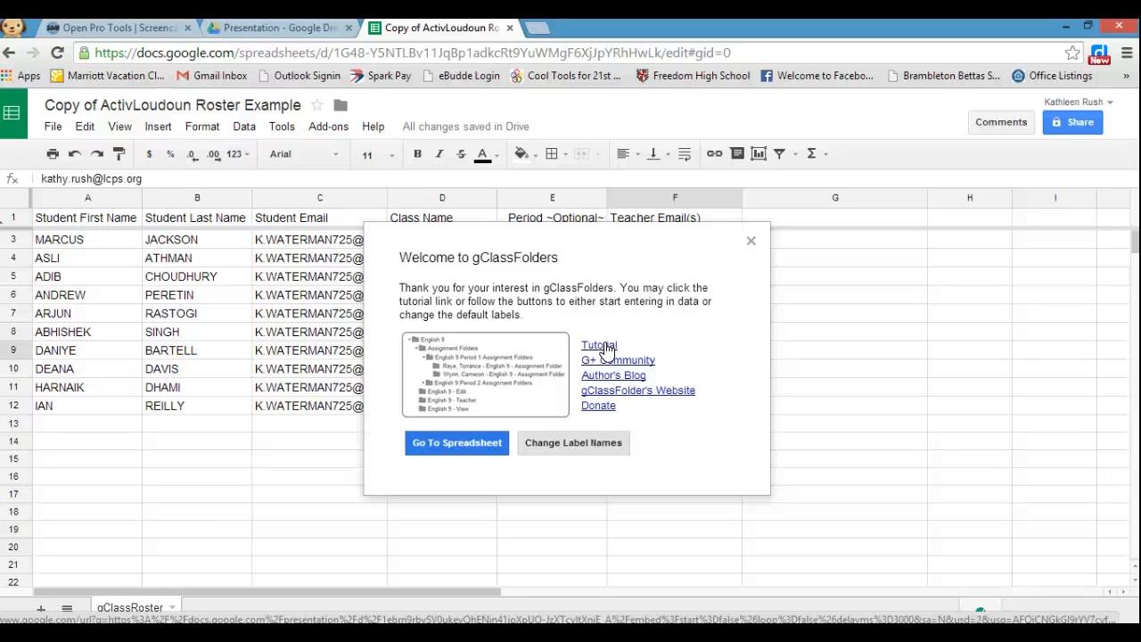
Step: Open the folder label settings and rename the Assignment Folders and Assignment Folder labels to "Writing Folders" and "Writing Folder"
{"action": "left_click", "coordinate": [584, 446]}
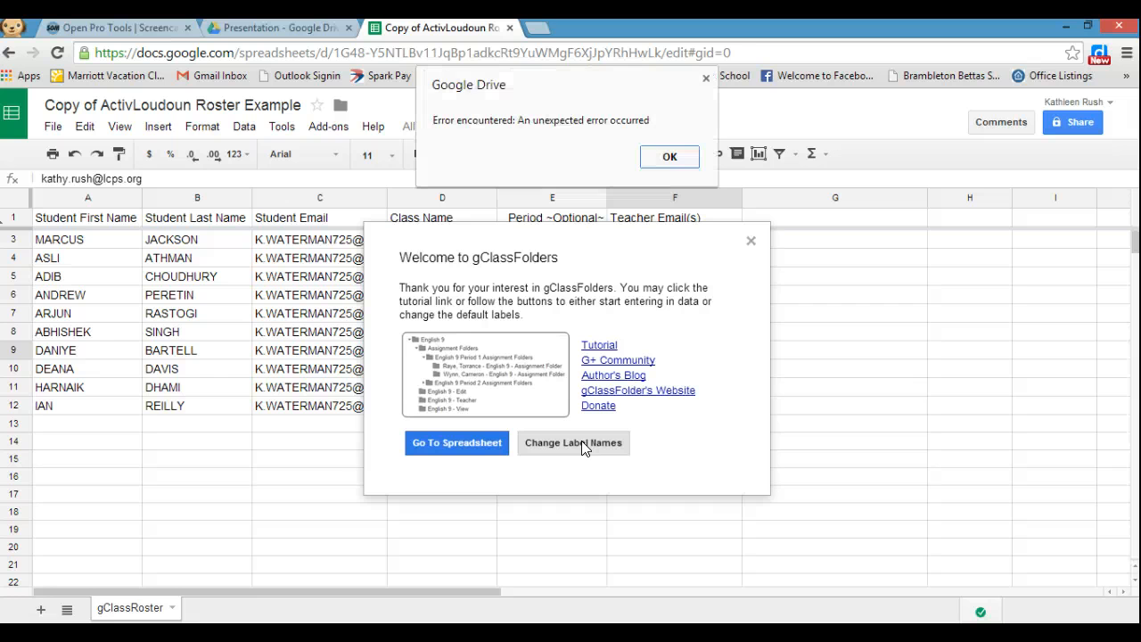
{"action": "left_click", "coordinate": [663, 159]}
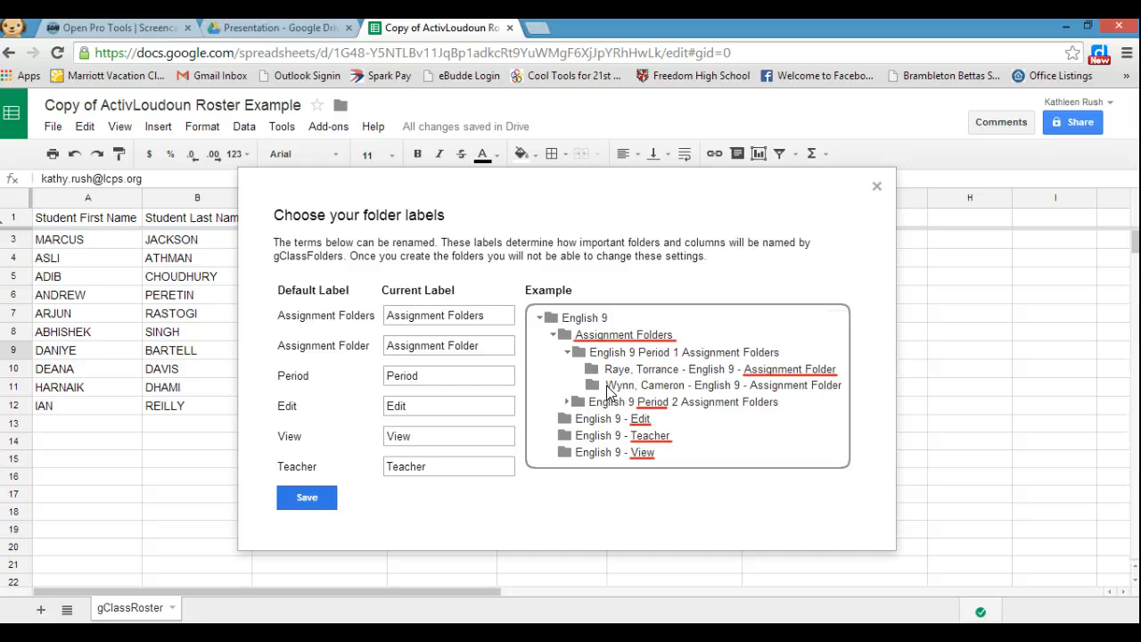
{"action": "left_click", "coordinate": [503, 323]}
{"action": "left_click_drag", "start_coordinate": [448, 323], "coordinate": [383, 314]}
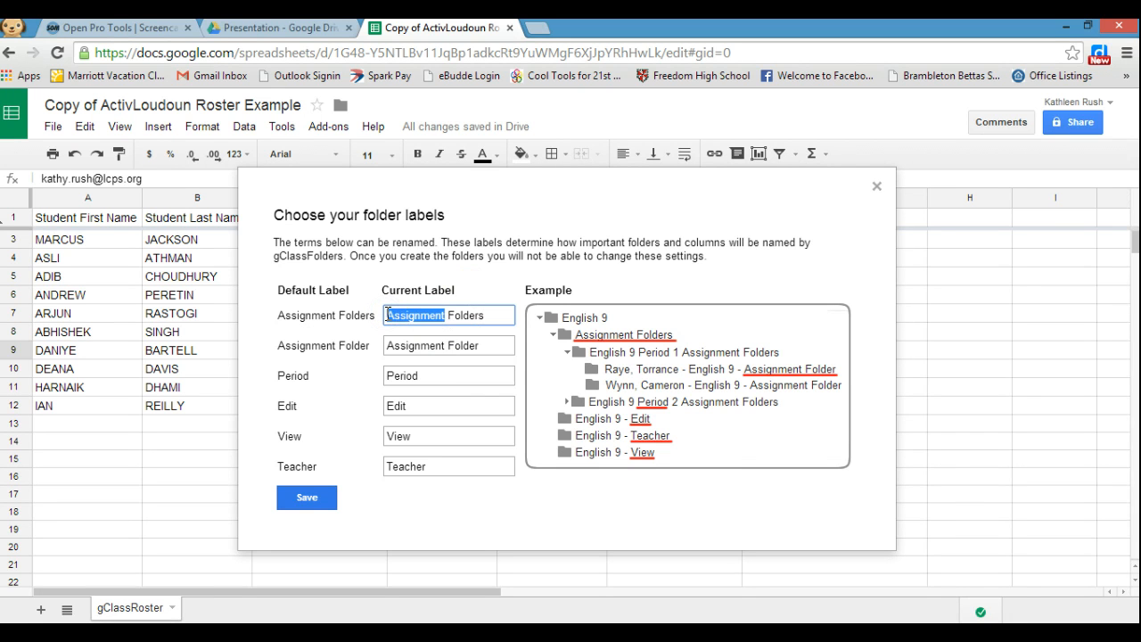
{"action": "type", "text": "Writing"}
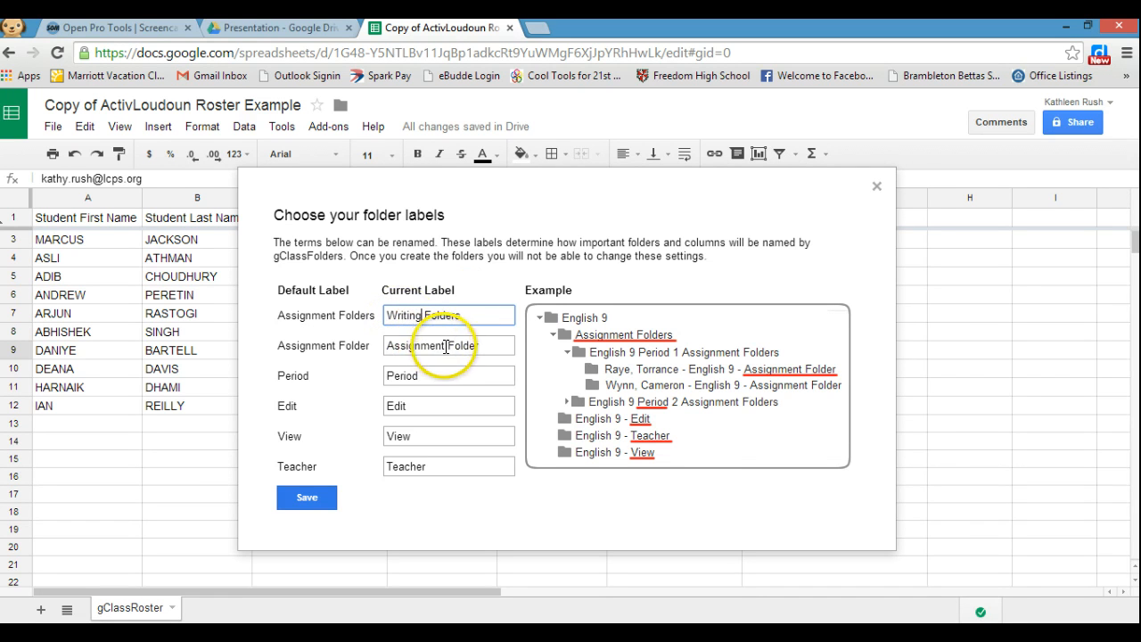
{"action": "left_click_drag", "start_coordinate": [446, 347], "coordinate": [374, 346]}
{"action": "type", "text": "W"}
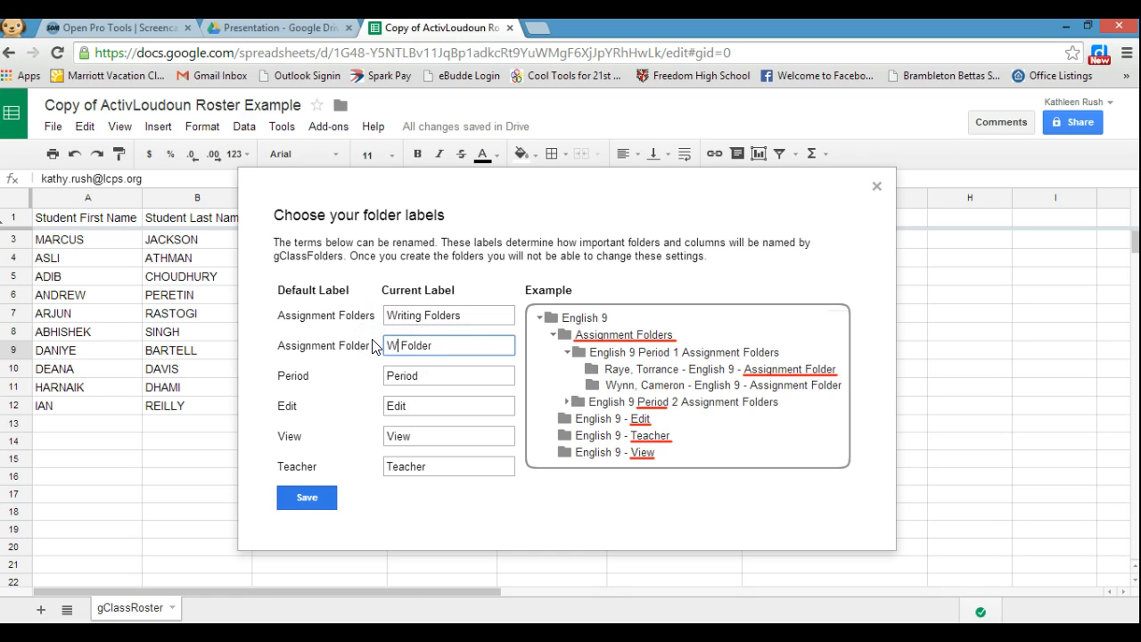
{"action": "type", "text": "riting"}
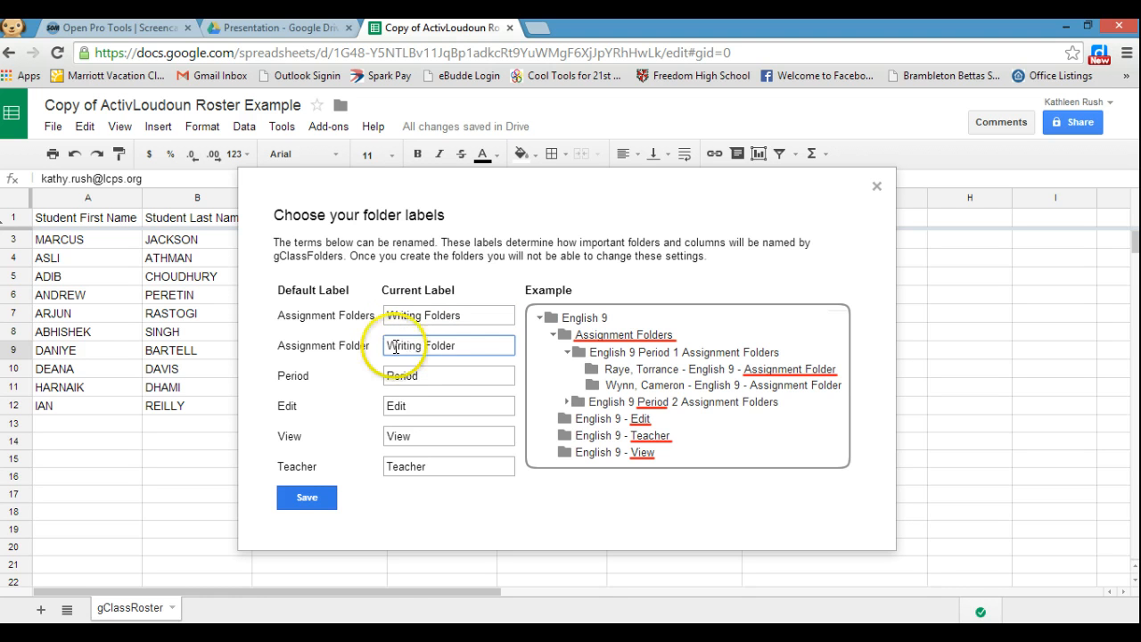
Step: Set the Period label to "Block" and save the folder labels
{"action": "left_click_drag", "start_coordinate": [499, 377], "coordinate": [377, 378]}
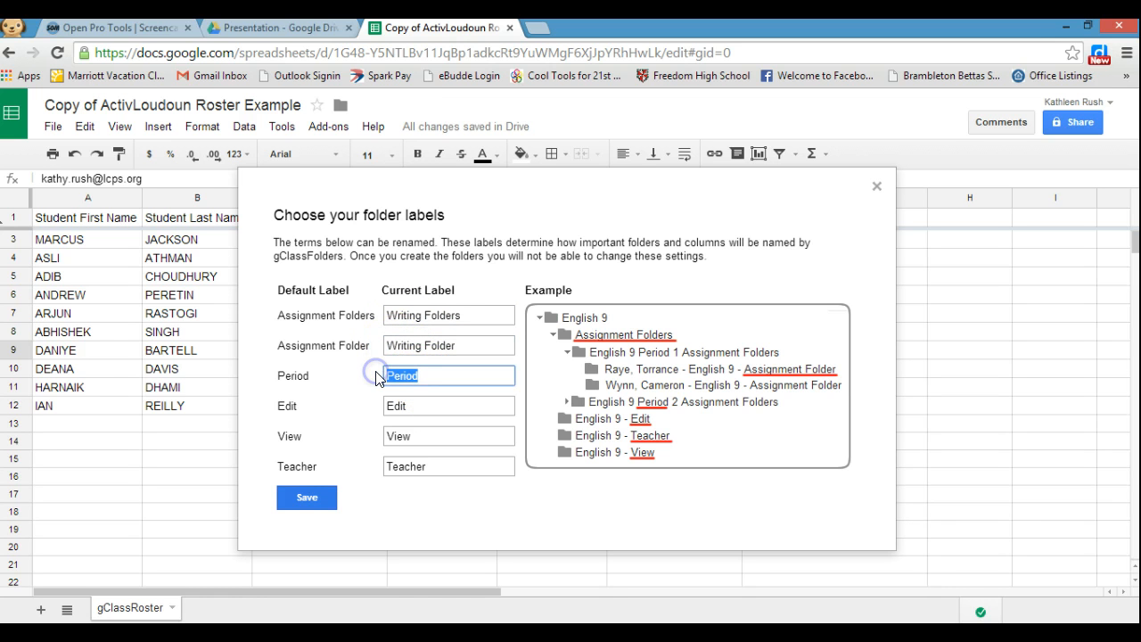
{"action": "type", "text": "Block"}
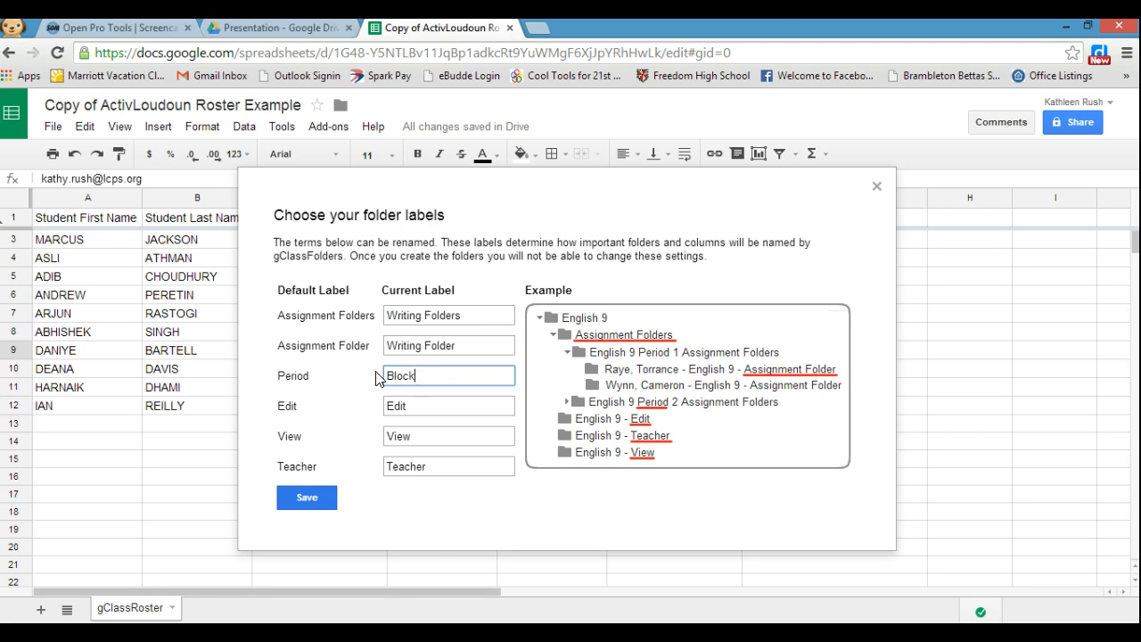
{"action": "left_click", "coordinate": [421, 410]}
{"action": "left_click", "coordinate": [422, 406]}
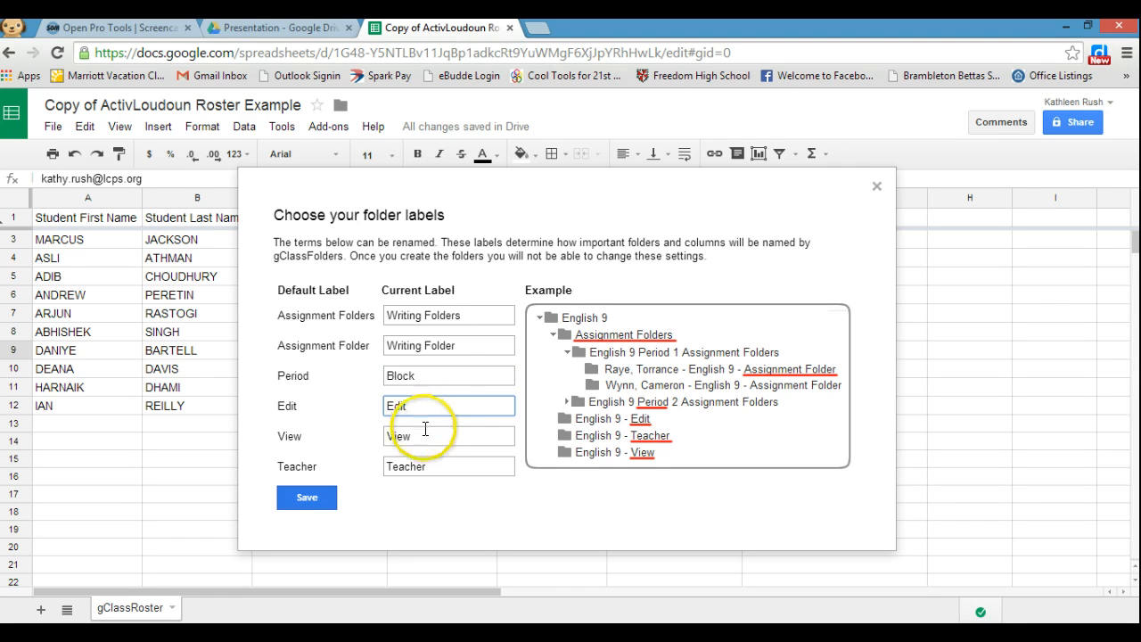
{"action": "left_click", "coordinate": [425, 435]}
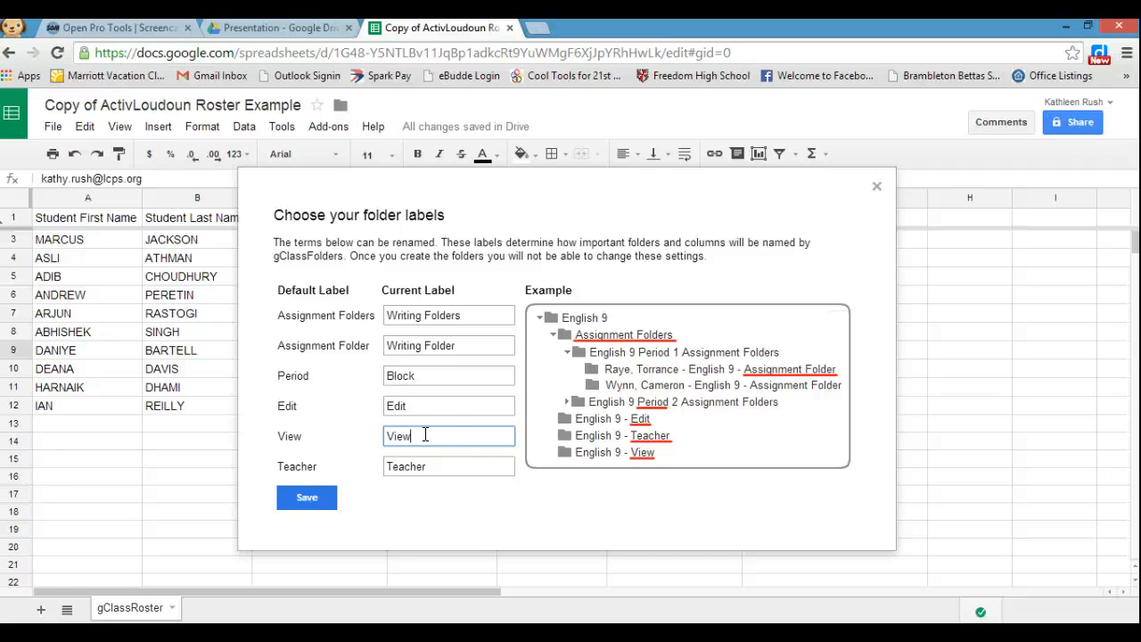
{"action": "left_click", "coordinate": [433, 458]}
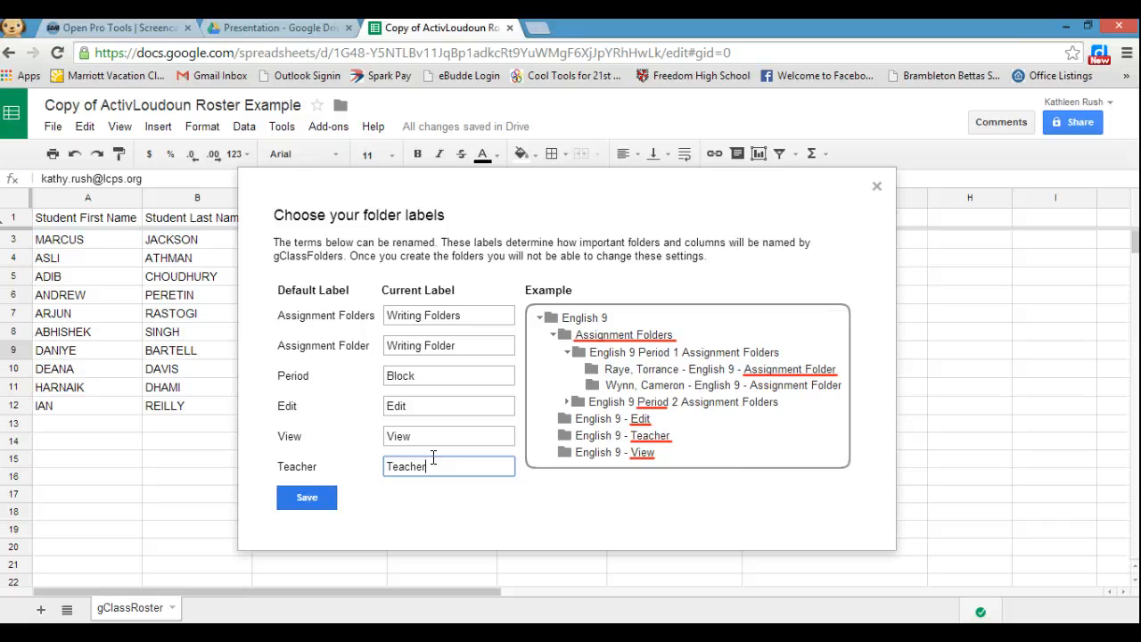
{"action": "left_click", "coordinate": [308, 501]}
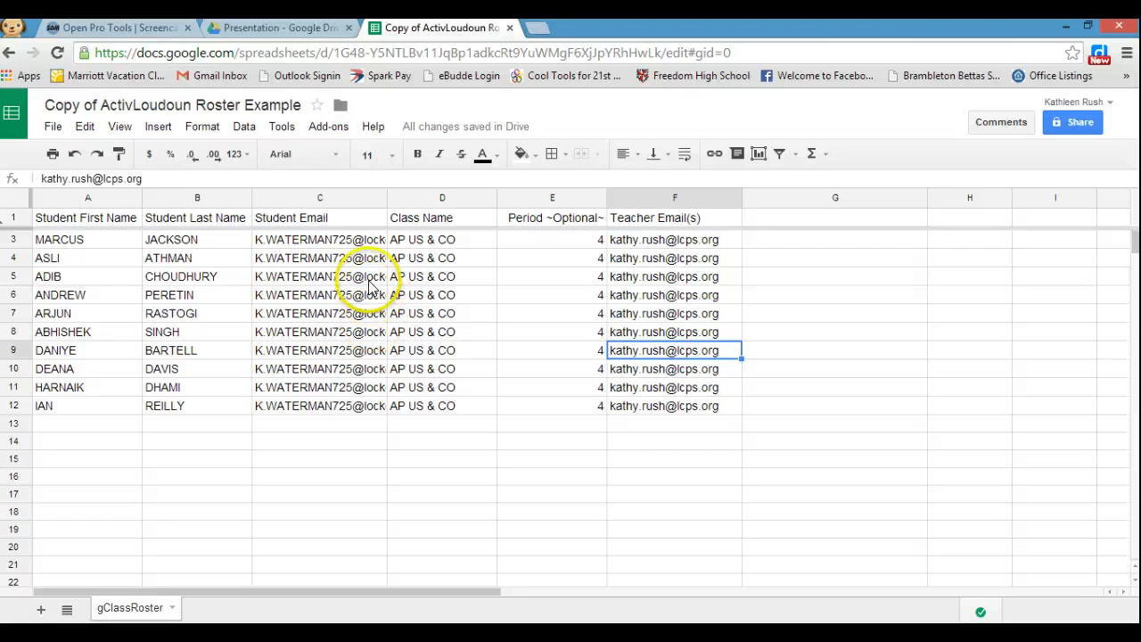
Step: Create the class and student folders from the roster with gClassFolders
{"action": "left_click", "coordinate": [329, 126]}
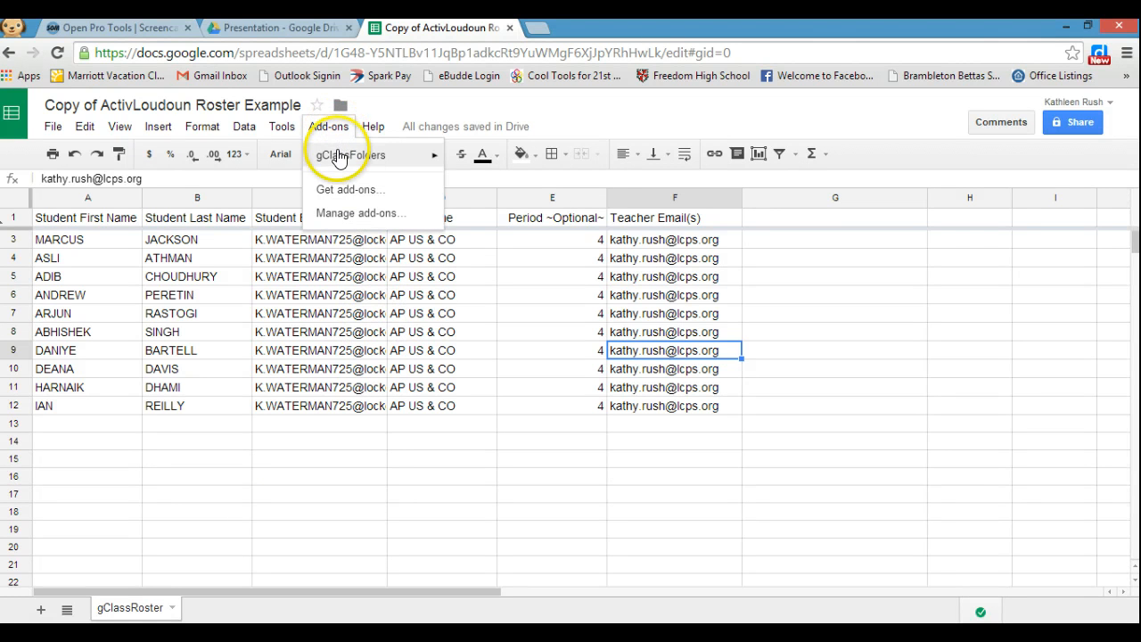
{"action": "mouse_move", "coordinate": [334, 153]}
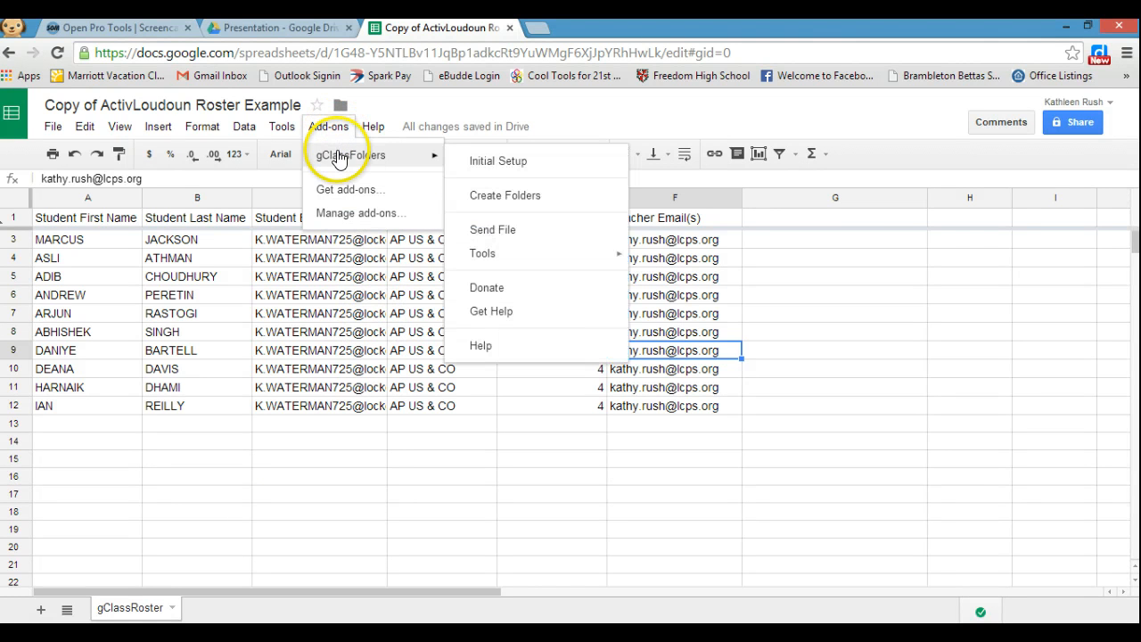
{"action": "left_click", "coordinate": [475, 198]}
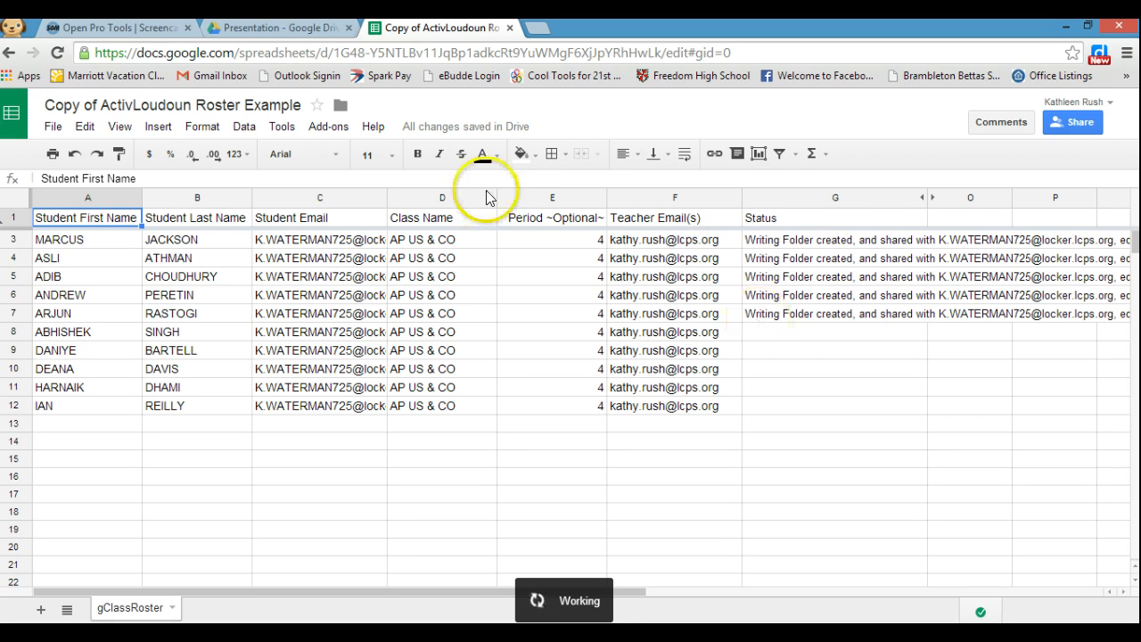
Step: Switch to Google Drive and examine the student folders in AP US & CO, under Writing Folders, AP US & CO Block 4 Writing Folders
{"action": "left_click", "coordinate": [263, 32]}
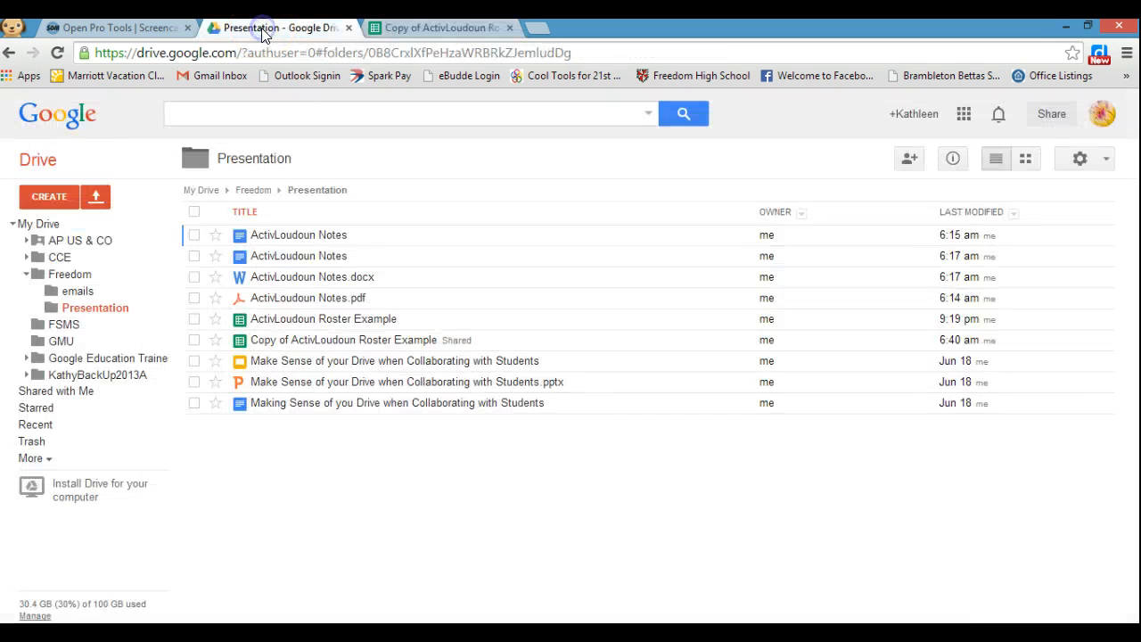
{"action": "left_click", "coordinate": [51, 228]}
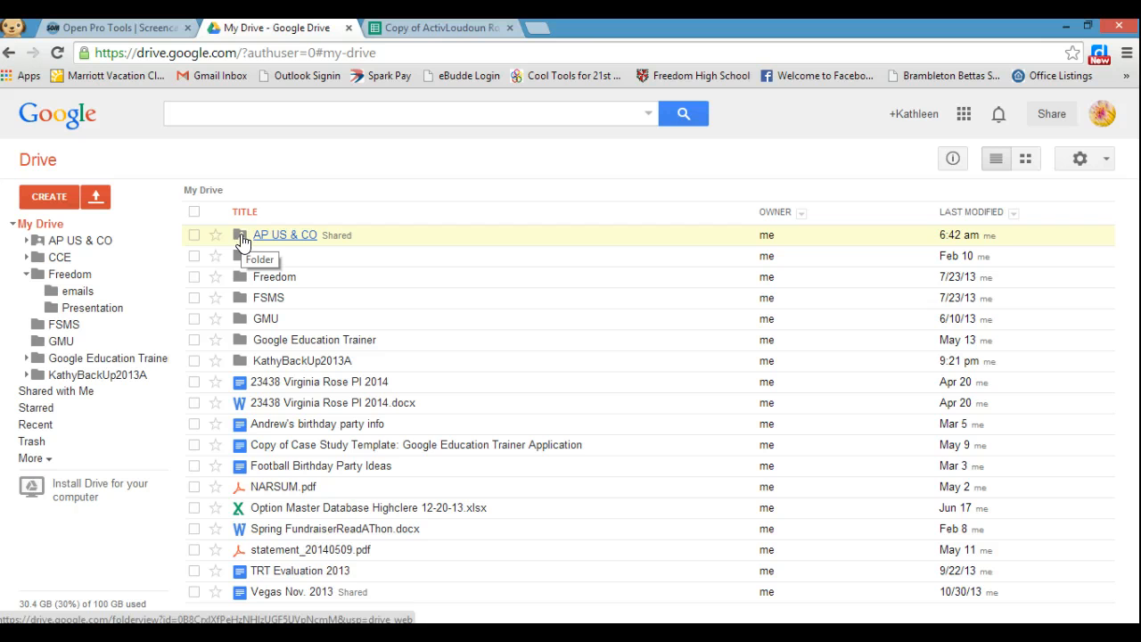
{"action": "left_click", "coordinate": [268, 236]}
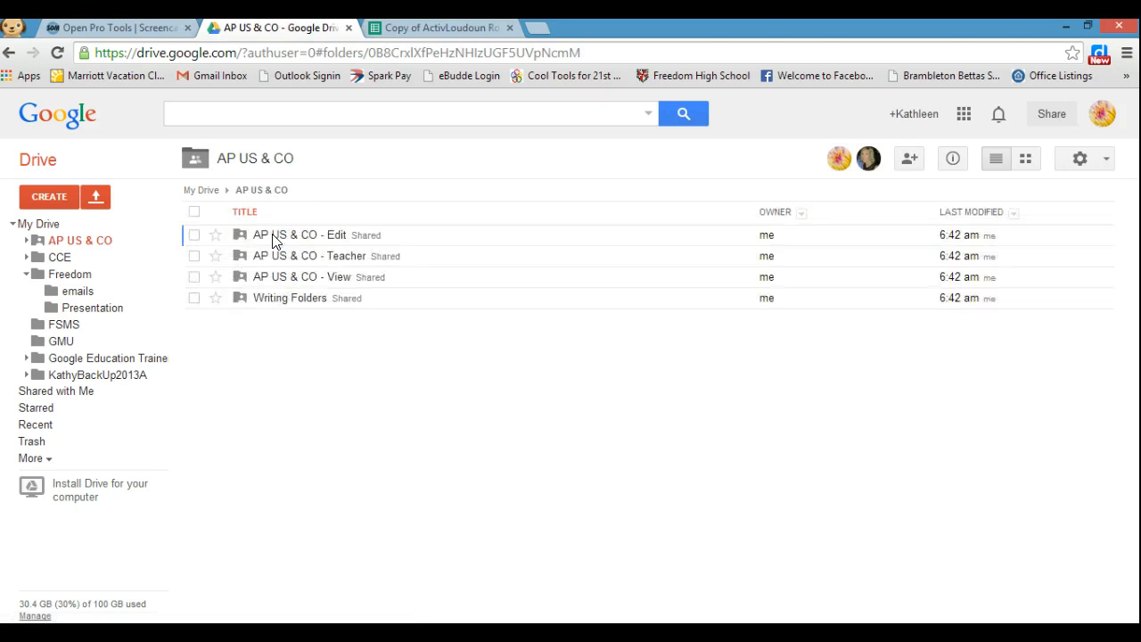
{"action": "left_click", "coordinate": [278, 300]}
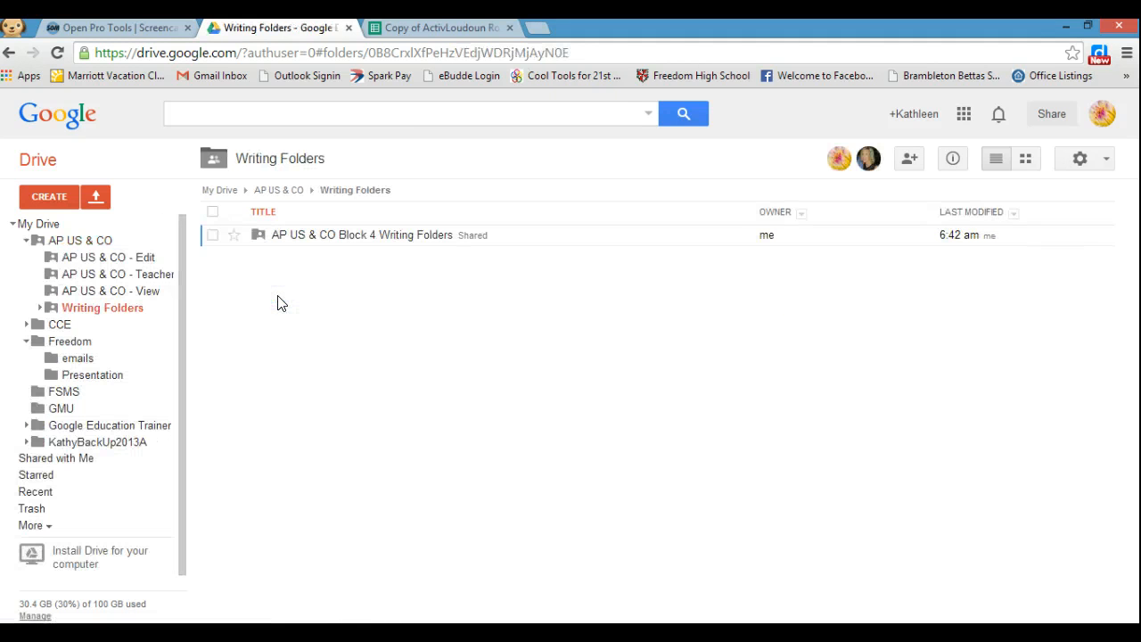
{"action": "left_click", "coordinate": [353, 239]}
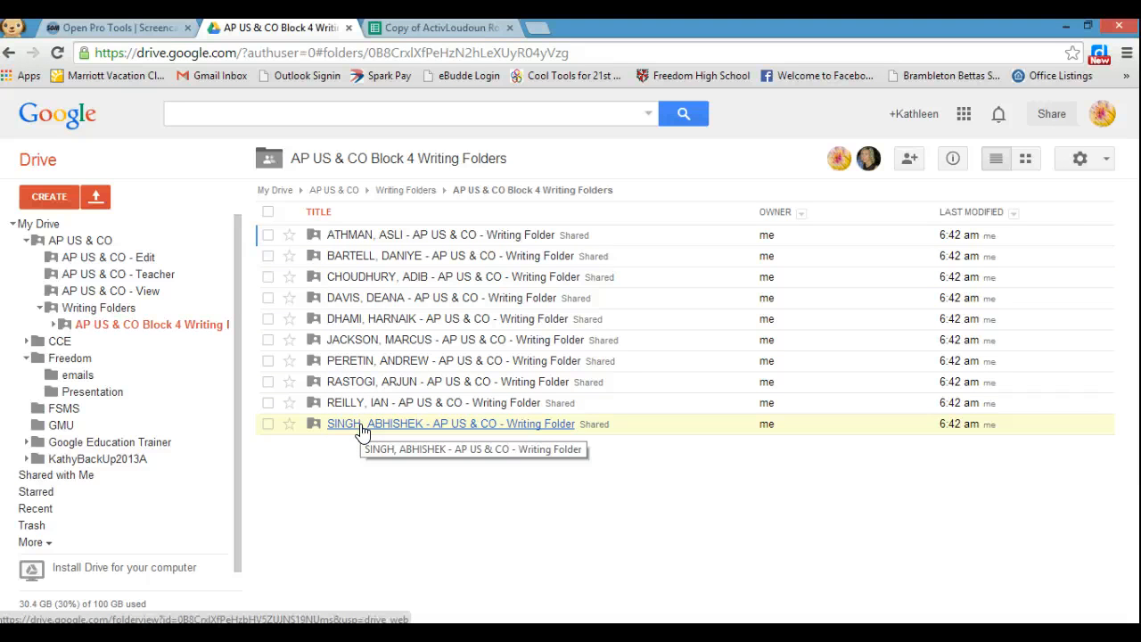
Step: Return to the roster spreadsheet and dismiss the folder creation summary
{"action": "left_click", "coordinate": [433, 30]}
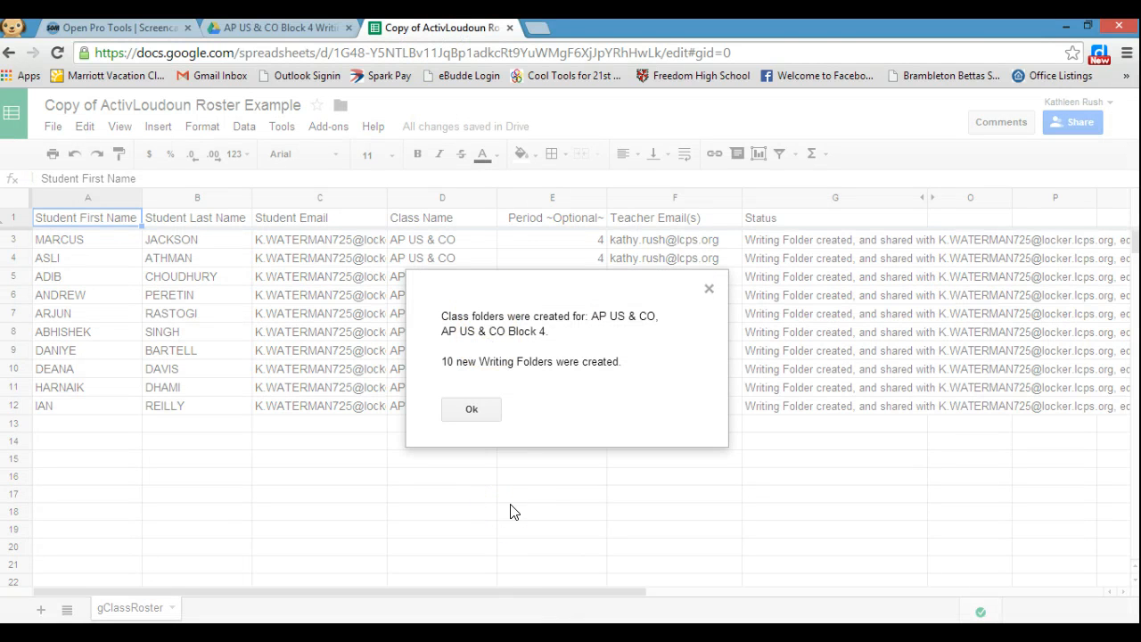
{"action": "left_click", "coordinate": [484, 415]}
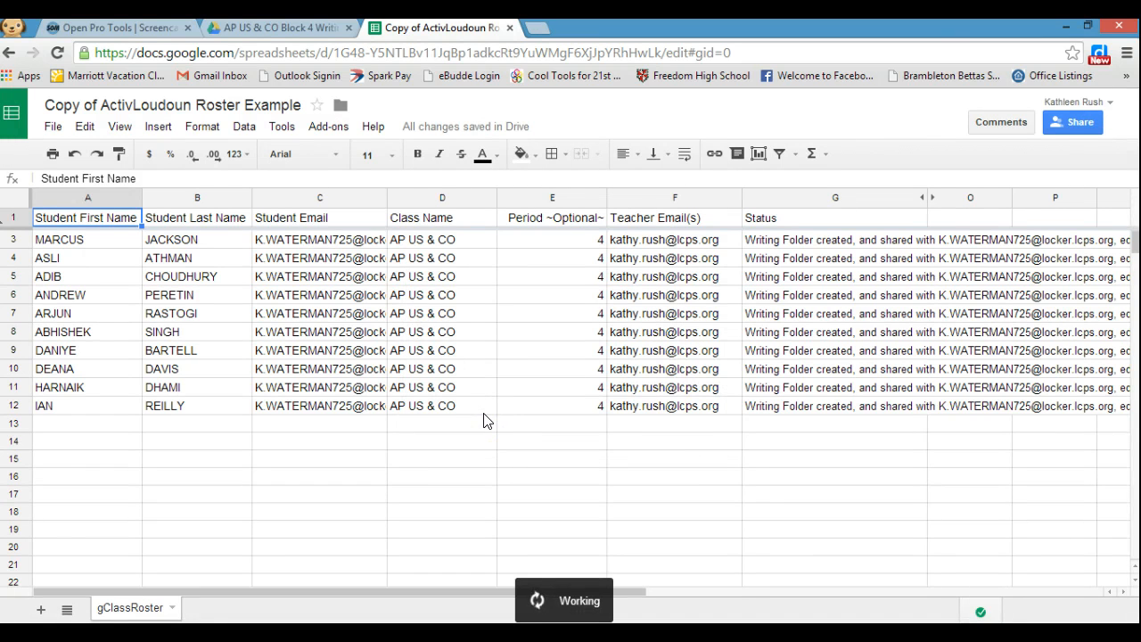
{"action": "left_click", "coordinate": [337, 129]}
{"action": "mouse_move", "coordinate": [348, 156]}
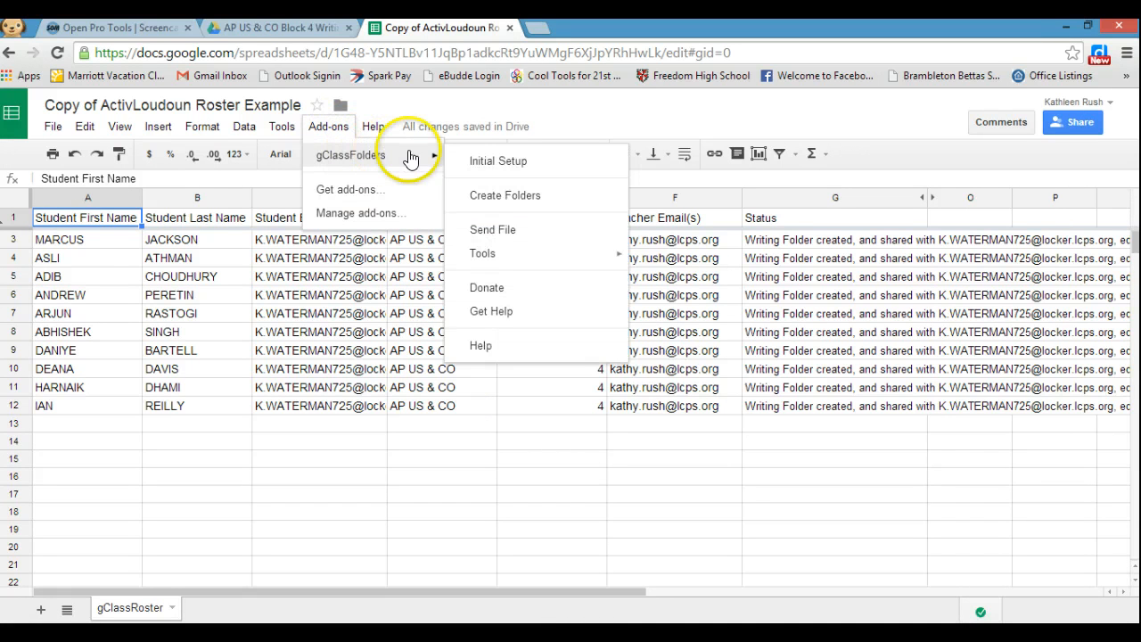
{"action": "left_click", "coordinate": [486, 176]}
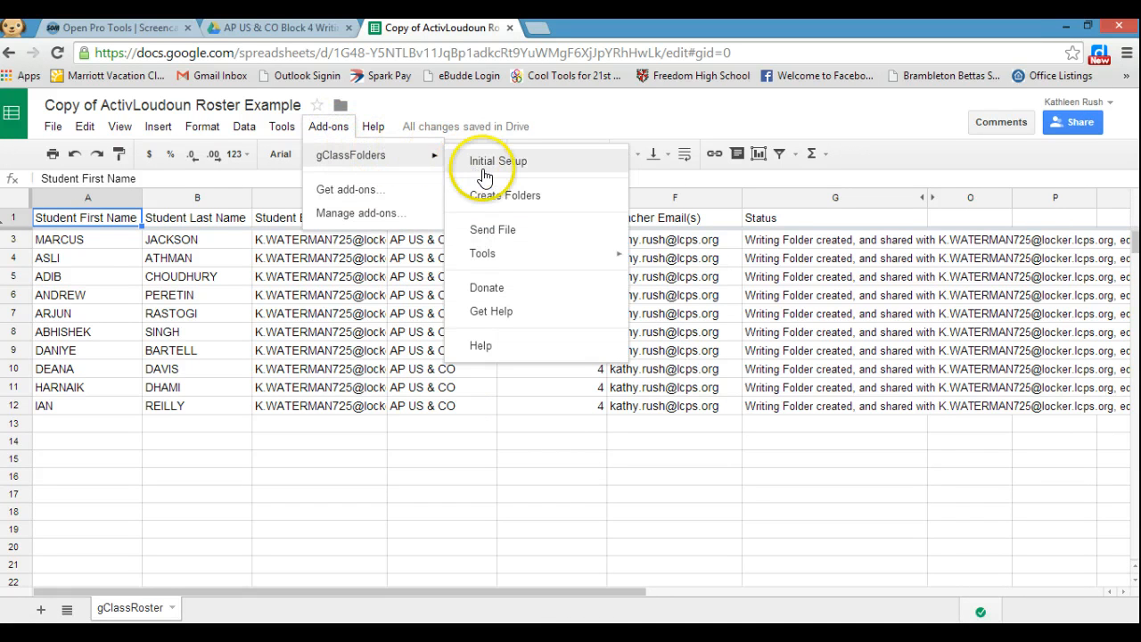
{"action": "left_click", "coordinate": [495, 255]}
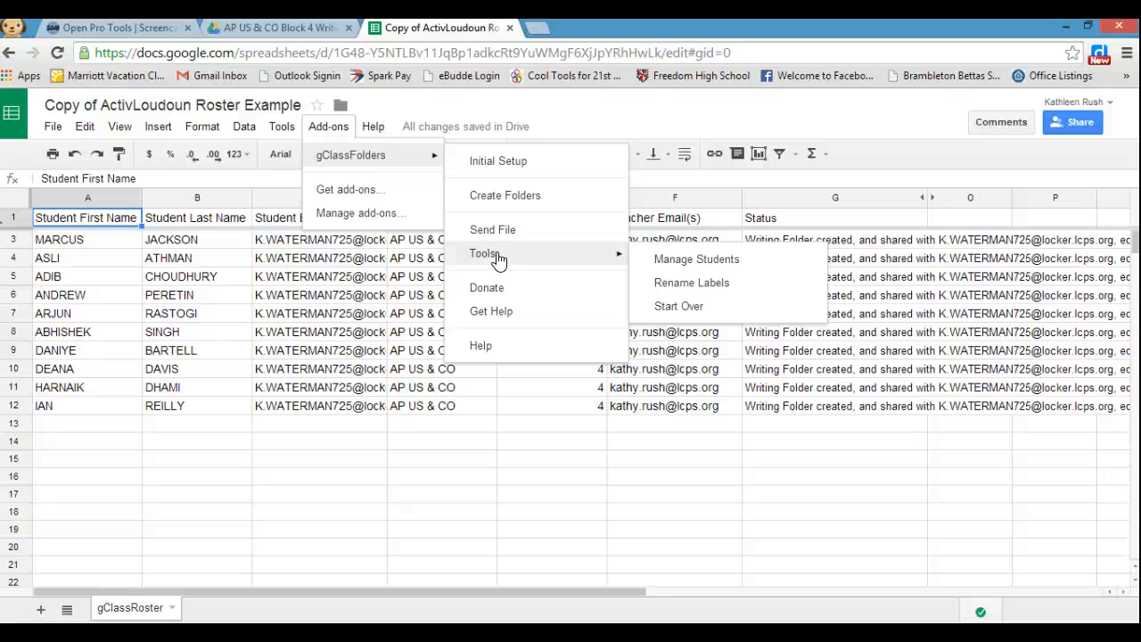
{"action": "left_click", "coordinate": [241, 481]}
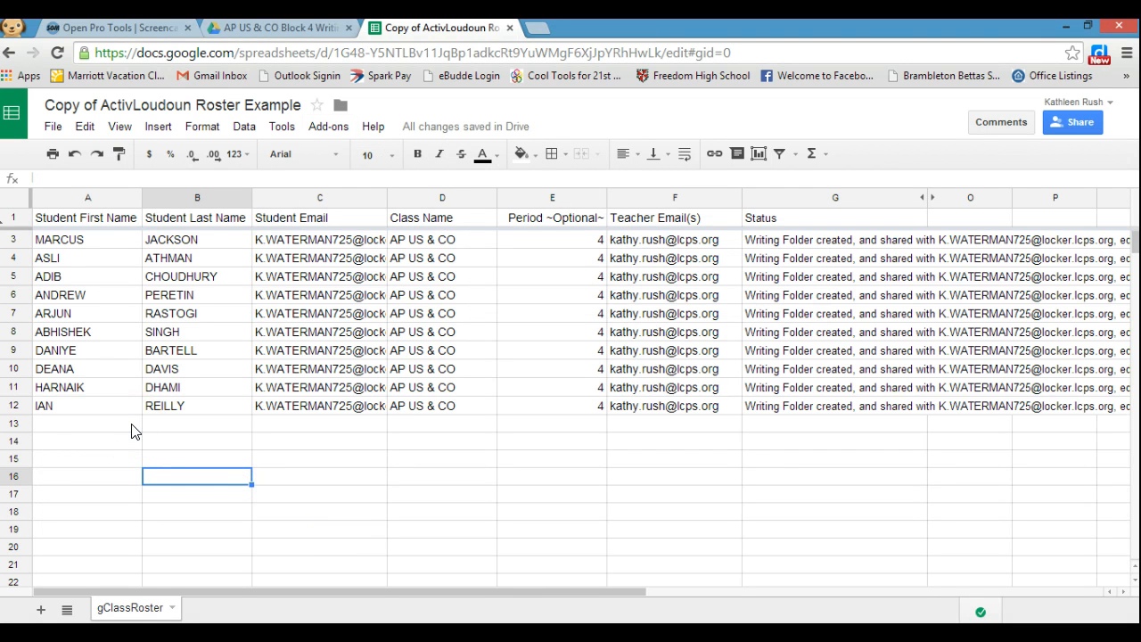